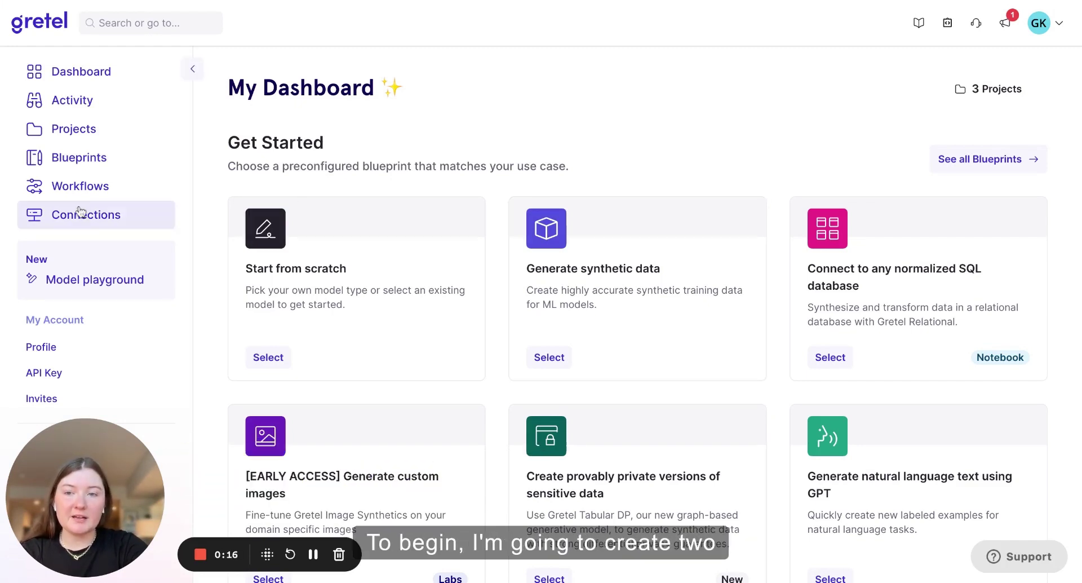
- Start a new PostgreSQL connection and name it postgres-input
click(80, 213)
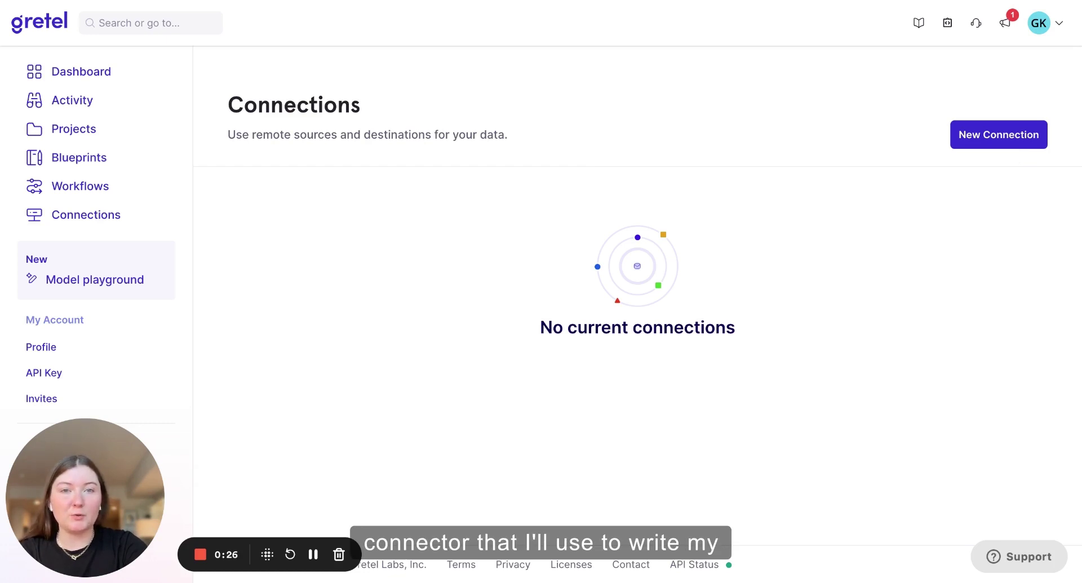
click(1003, 138)
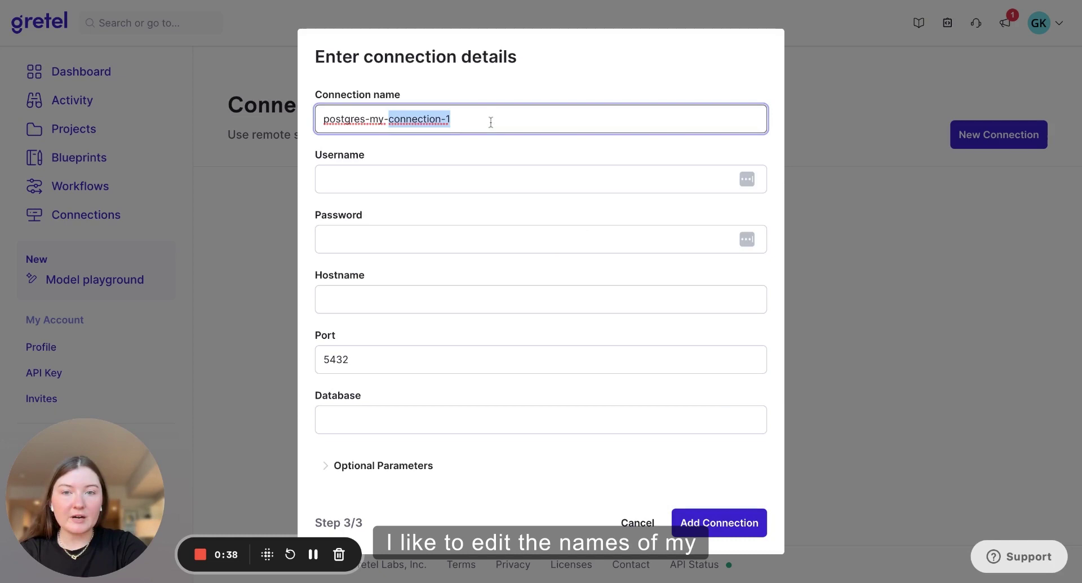
key(ctrl+shift+Left)
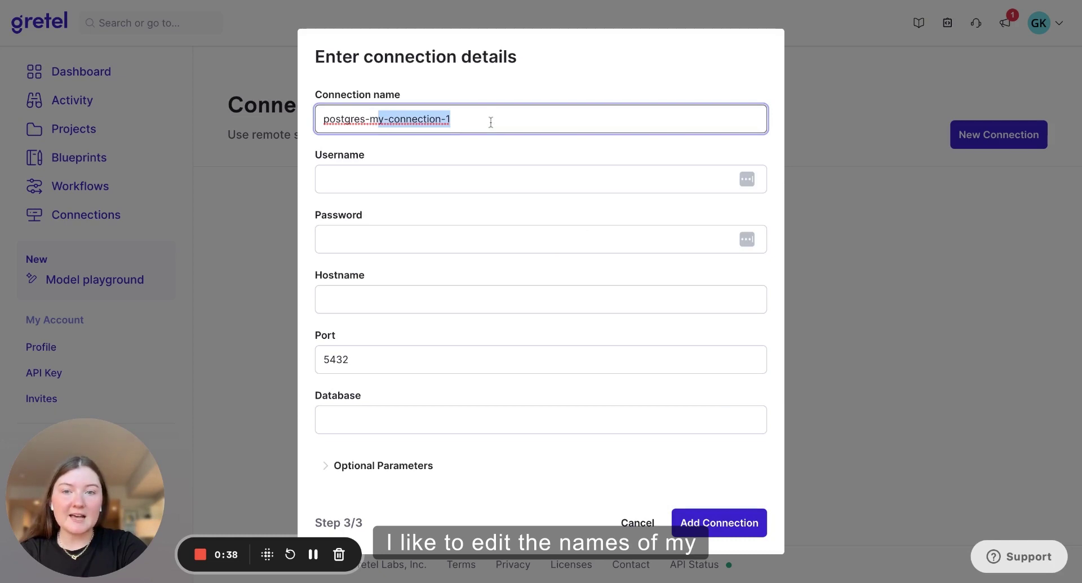
text(input)
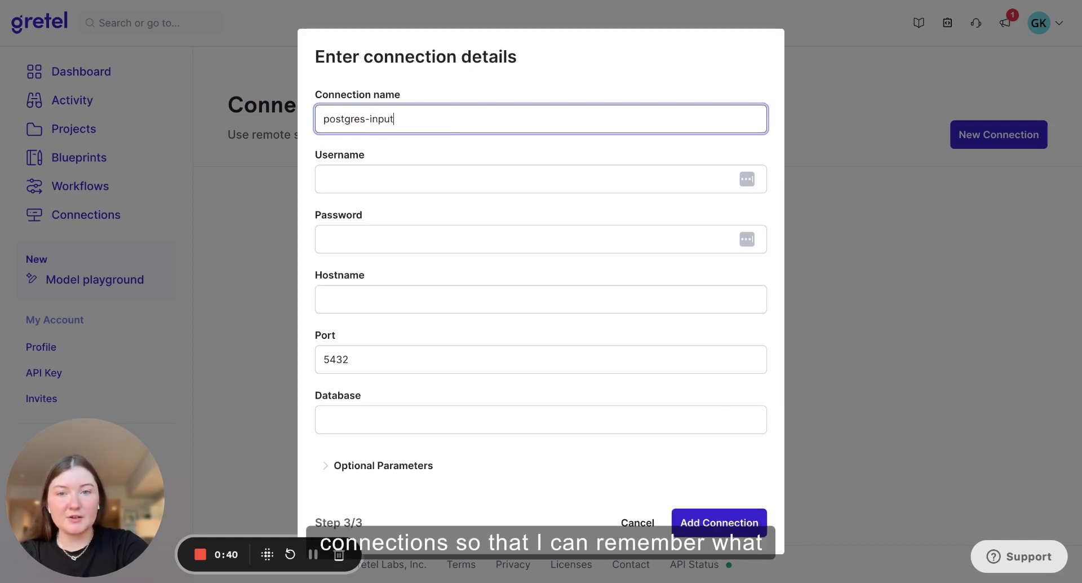
- Enter the username postgres, the database password and the hostname postgres-testdb.c5114y8n3y7l.us-east-2.rds.amazonaws.com for the input connection
click(362, 169)
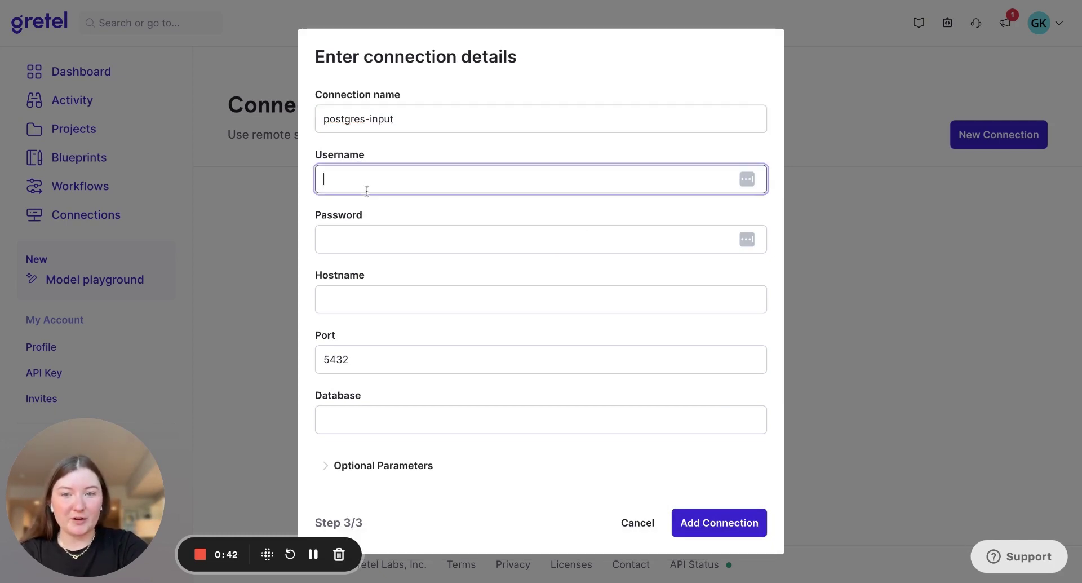
click(383, 213)
click(373, 239)
key(ctrl+v)
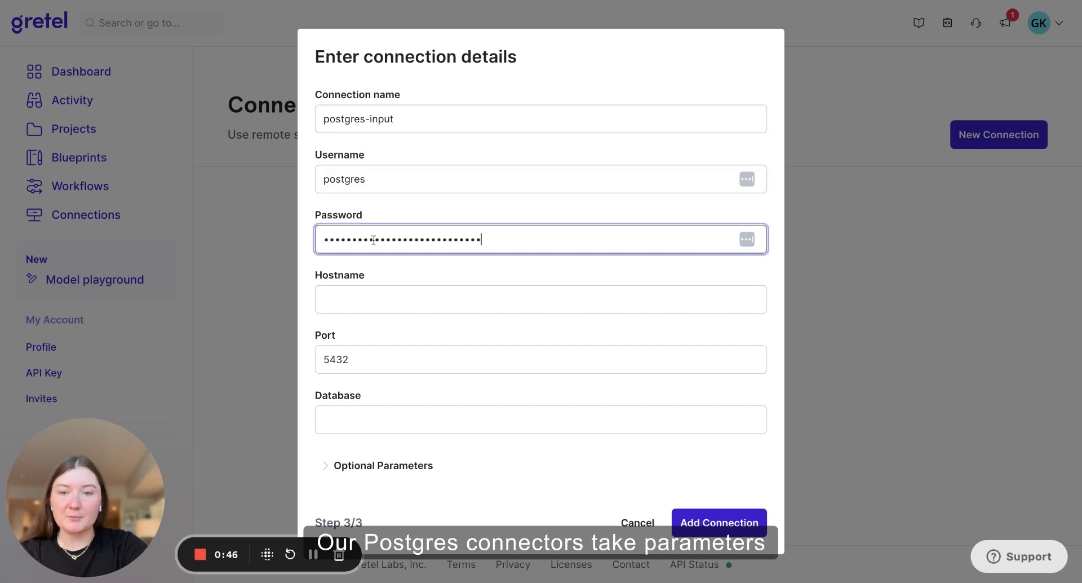
click(365, 277)
click(389, 320)
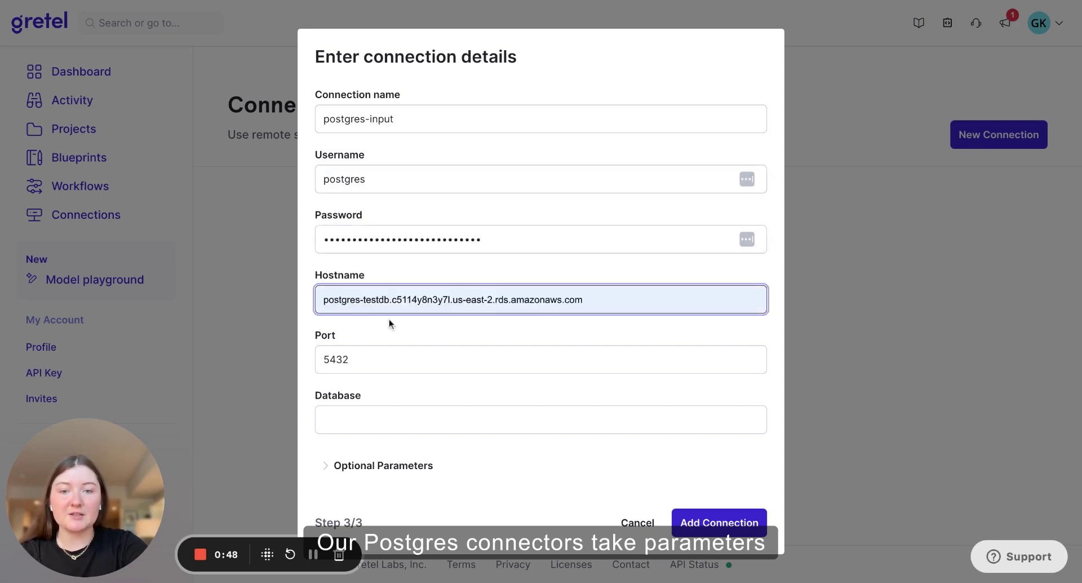
- Set the database to telecom, check the optional schema and JDBC URL parameters, and add the input connection
click(409, 417)
text(telecom)
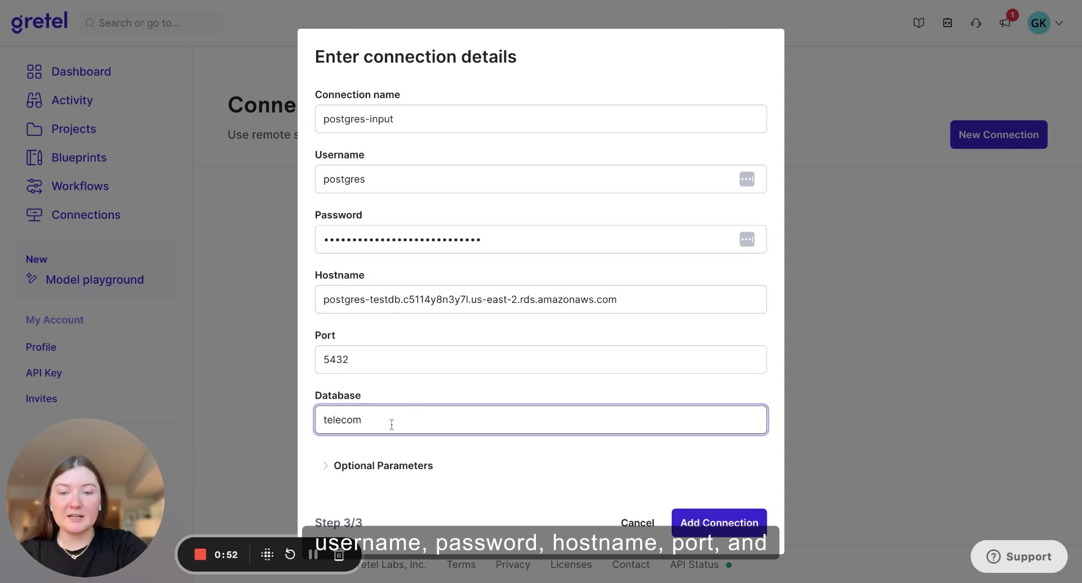
click(325, 465)
scroll(326, 468, down, 1)
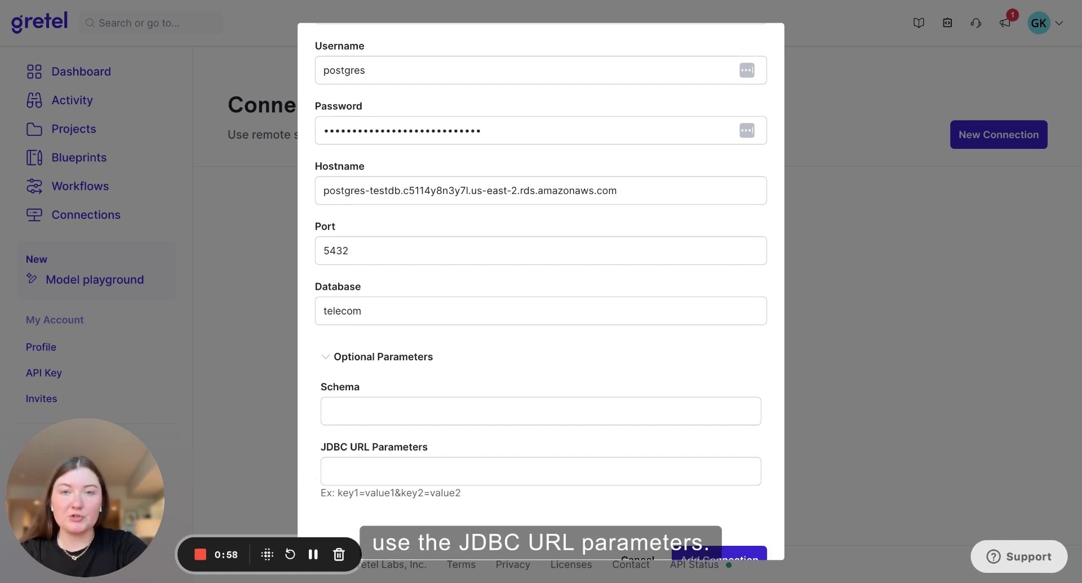
scroll(519, 429, down, 1)
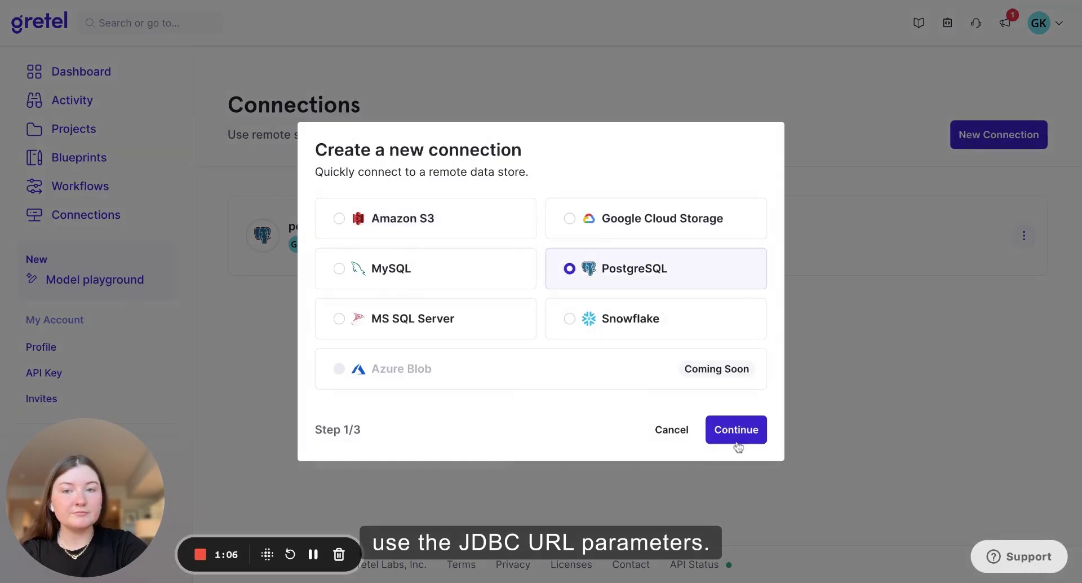
- Start a second PostgreSQL connection and name it postgres-output
click(737, 428)
drag(451, 119, 372, 119)
text(output)
- Enter the username postgres, the database password, the hostname postgres-testdb.c5114y8n3y7l.us-east-2.rds.amazonaws.com and the database, and add the output connection
click(383, 180)
click(384, 240)
key(super+v)
click(384, 299)
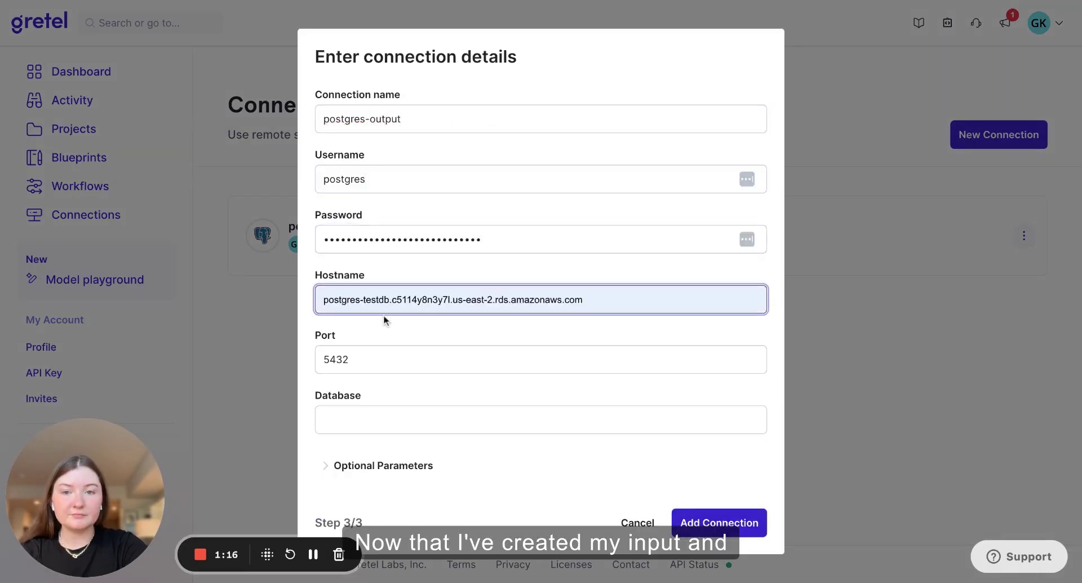
click(384, 420)
click(423, 531)
click(710, 524)
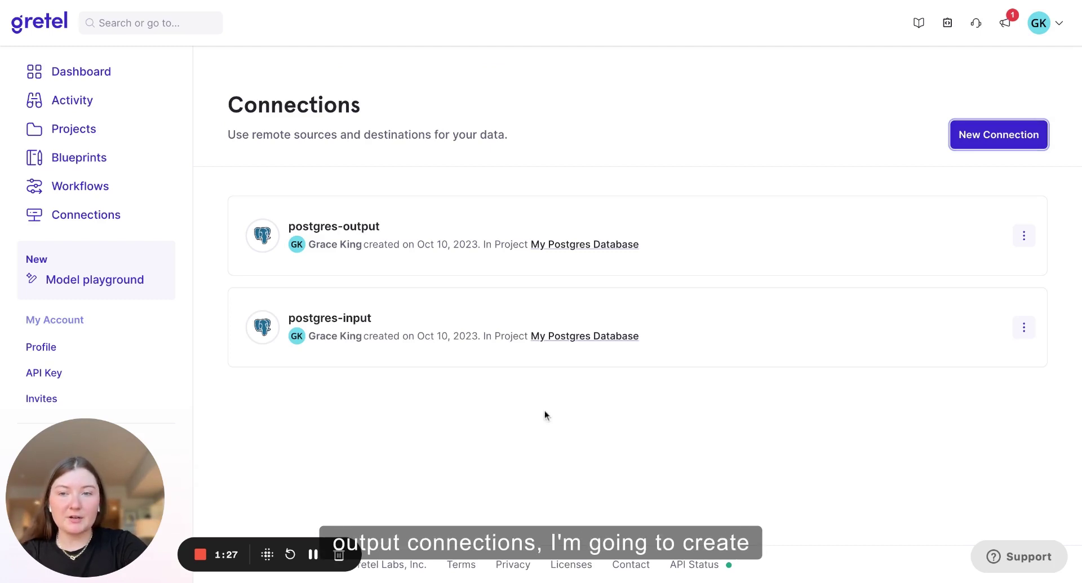
- Start a new workflow in the My Postgres Database project and choose the Synthetic ACTGAN model
click(97, 188)
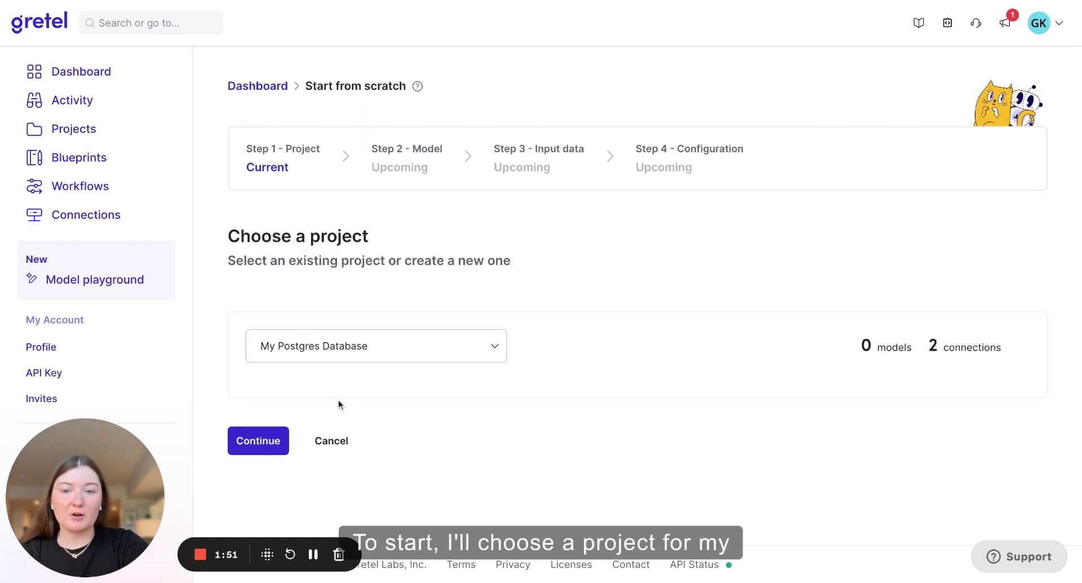
click(242, 440)
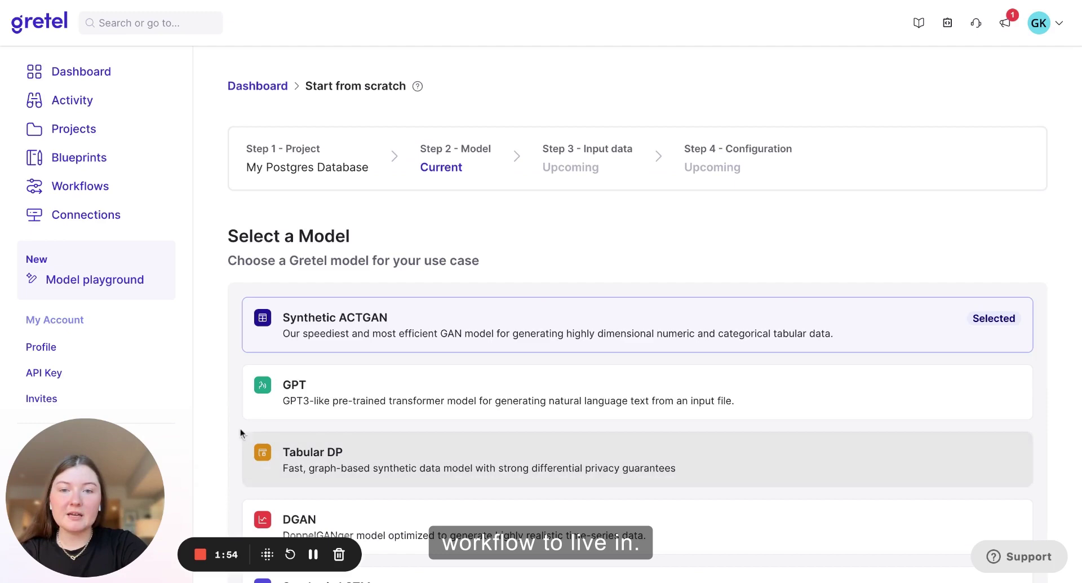
scroll(200, 377, down, 4)
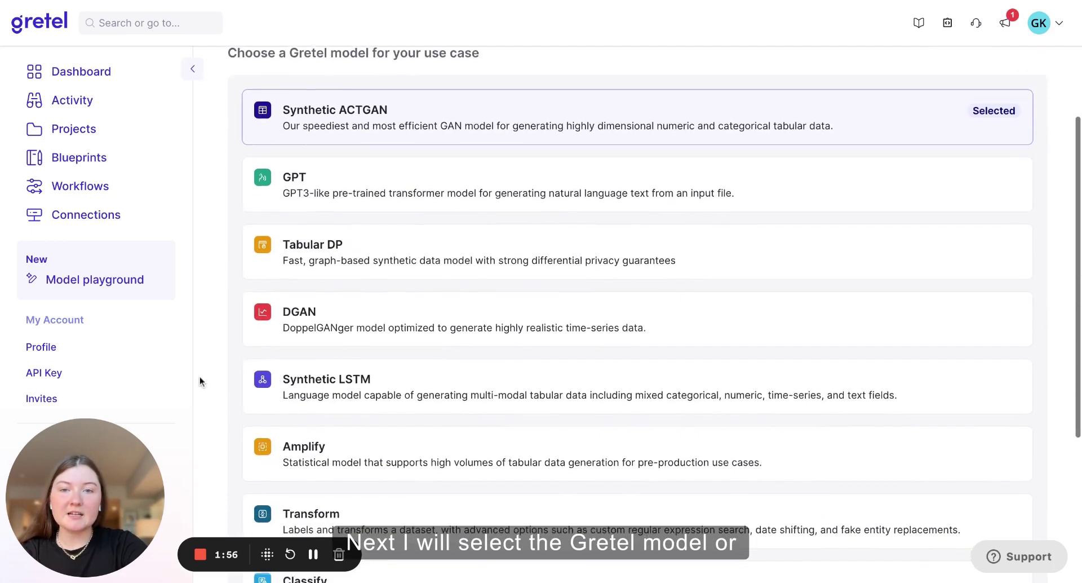
scroll(200, 377, up, 1)
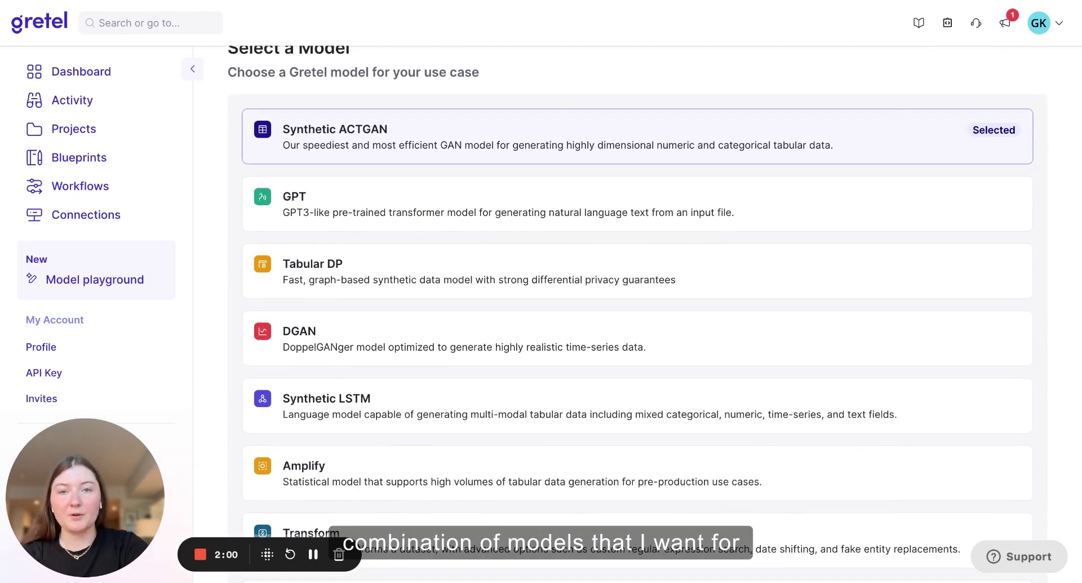
scroll(637, 314, down, 5)
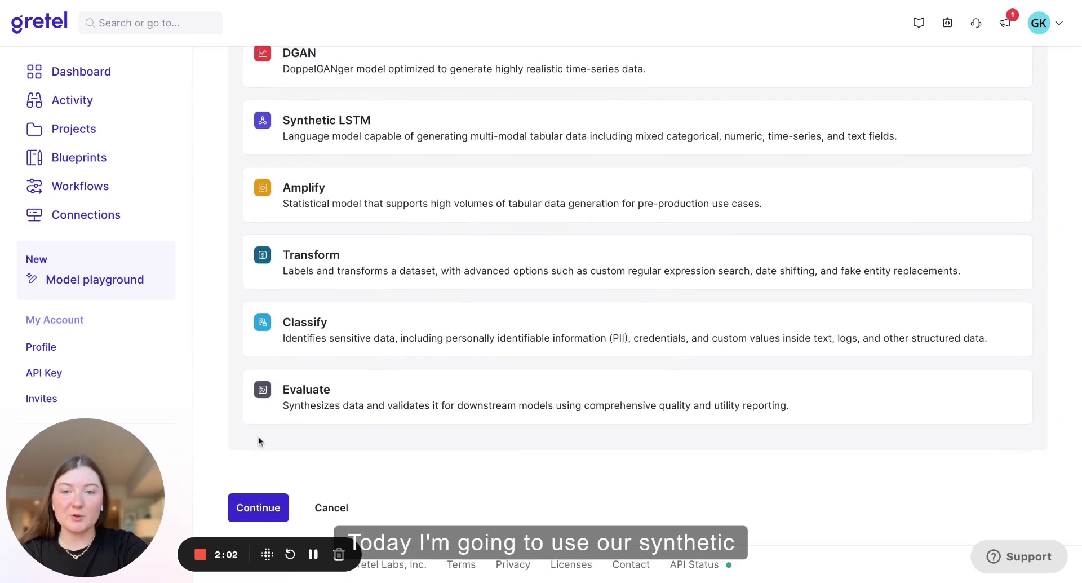
click(254, 507)
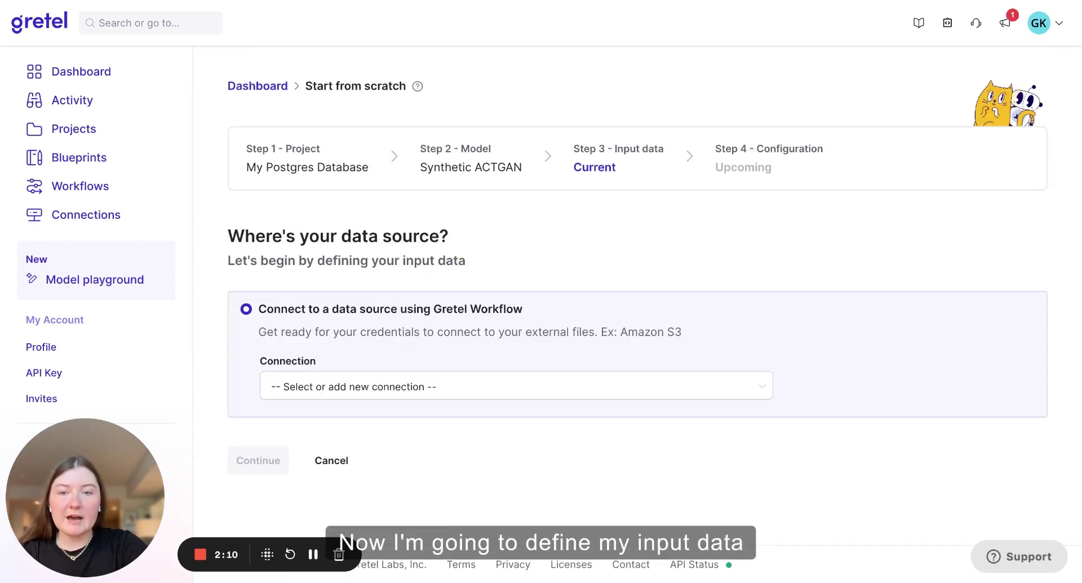
- Use the postgres-input connection as the workflow's data source, test it and continue to the output data
click(399, 389)
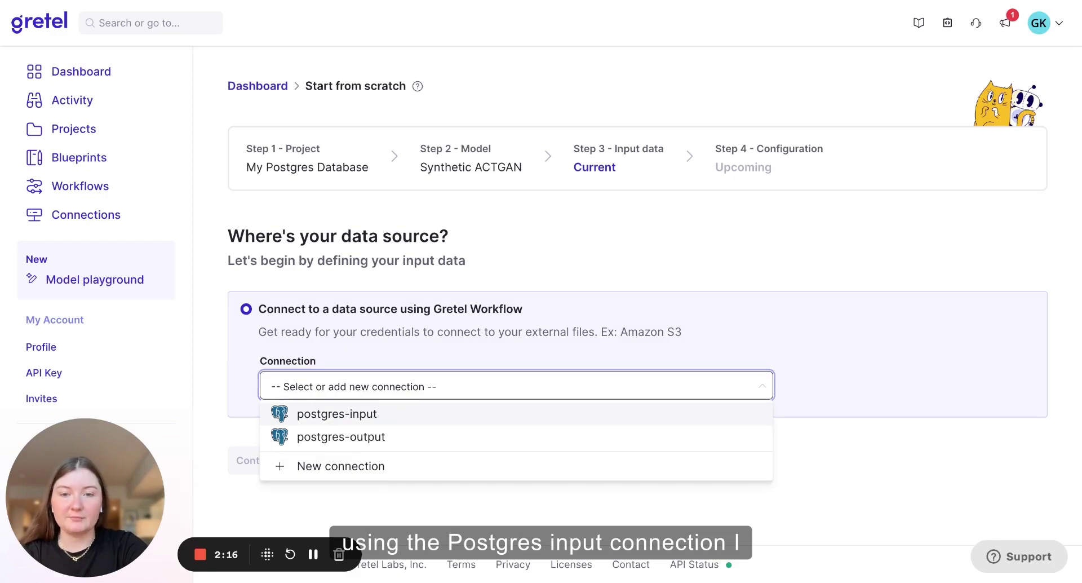
click(384, 415)
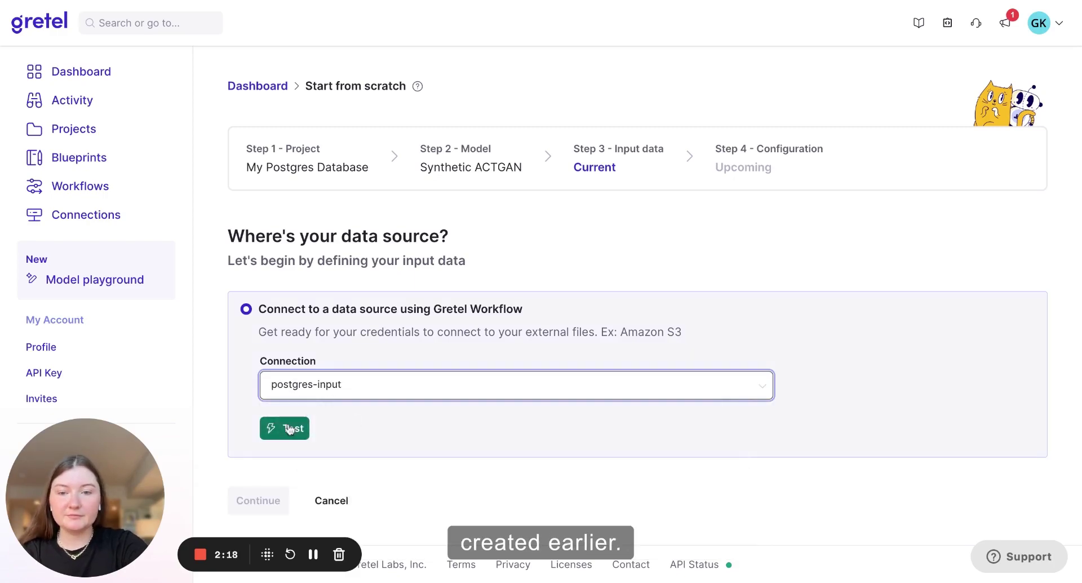
click(282, 428)
scroll(393, 431, down, 1)
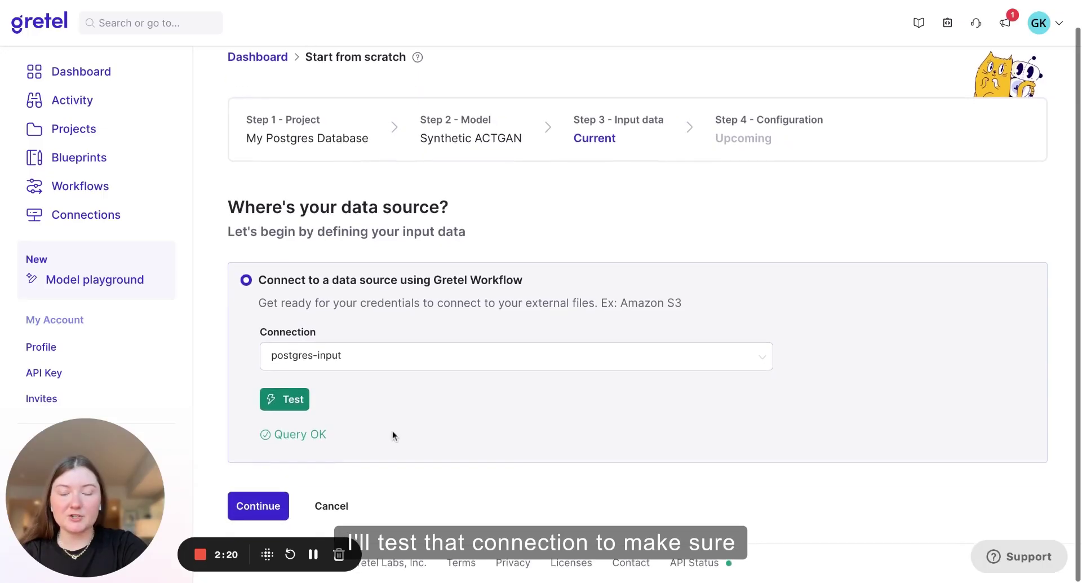
click(258, 533)
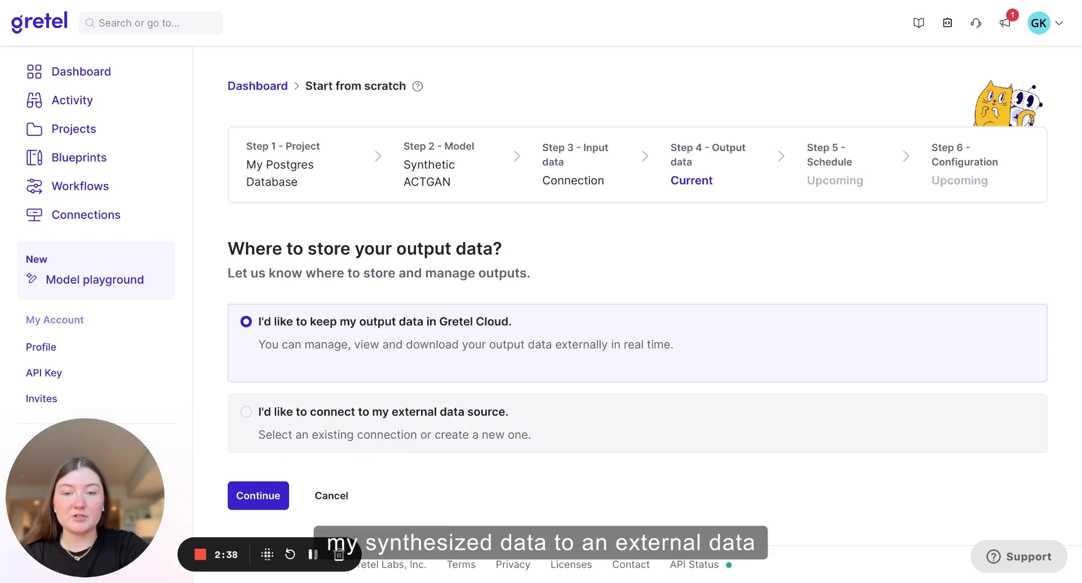
- Store the output data in an external data source through postgres-output, test the connection and continue to the schedule
click(383, 412)
scroll(354, 345, down, 3)
click(357, 333)
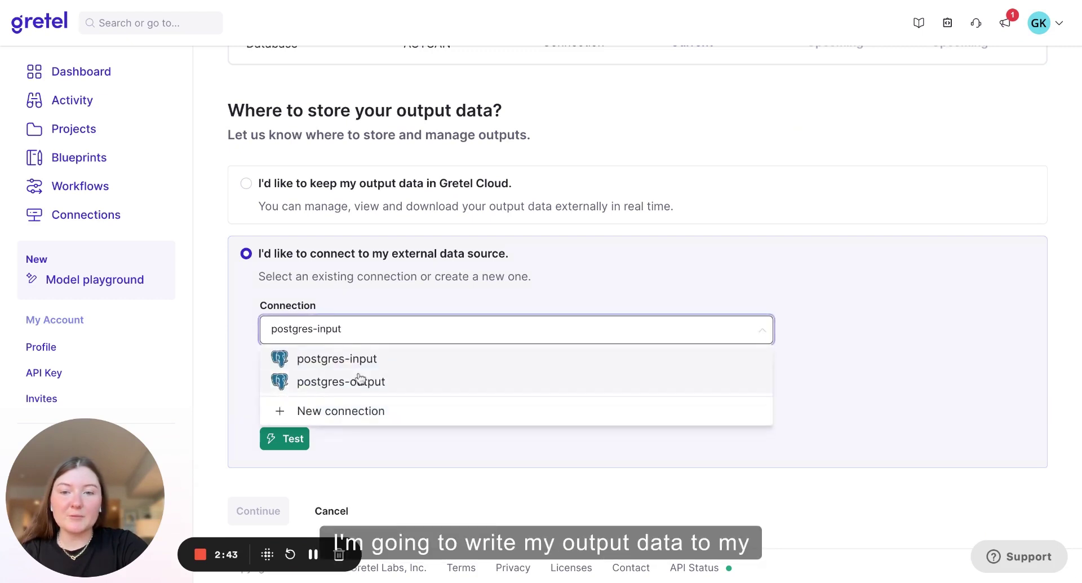
click(370, 381)
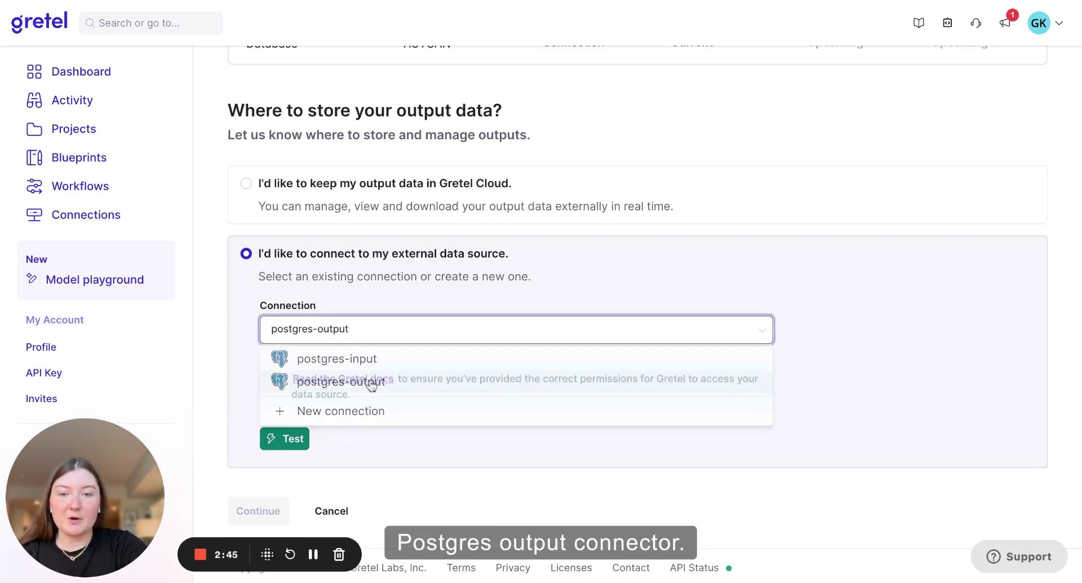
click(305, 436)
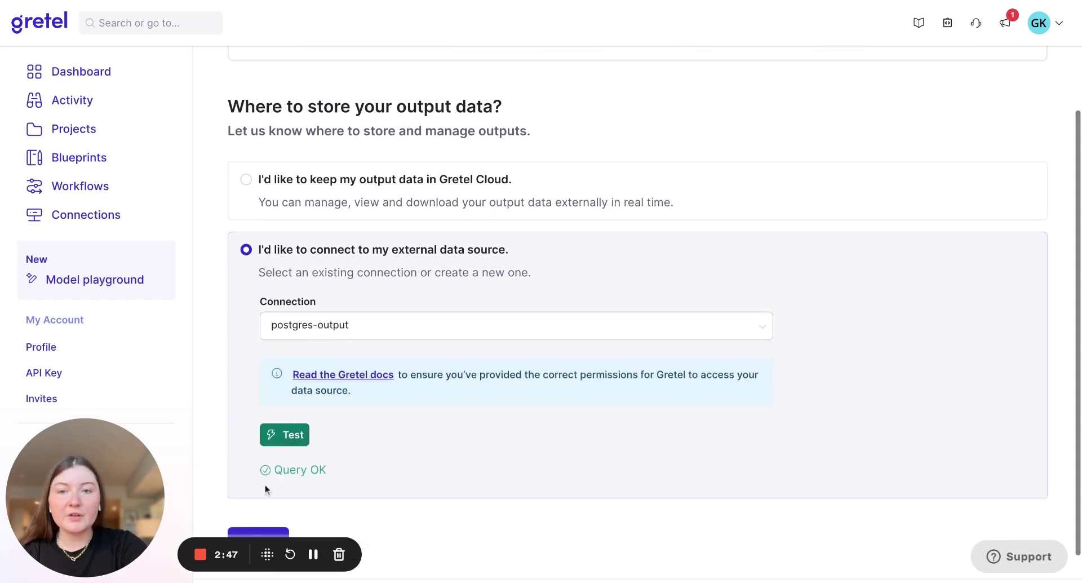
click(251, 537)
- Switch the workflow trigger to recurring runs and view the available schedule types
scroll(412, 293, down, 1)
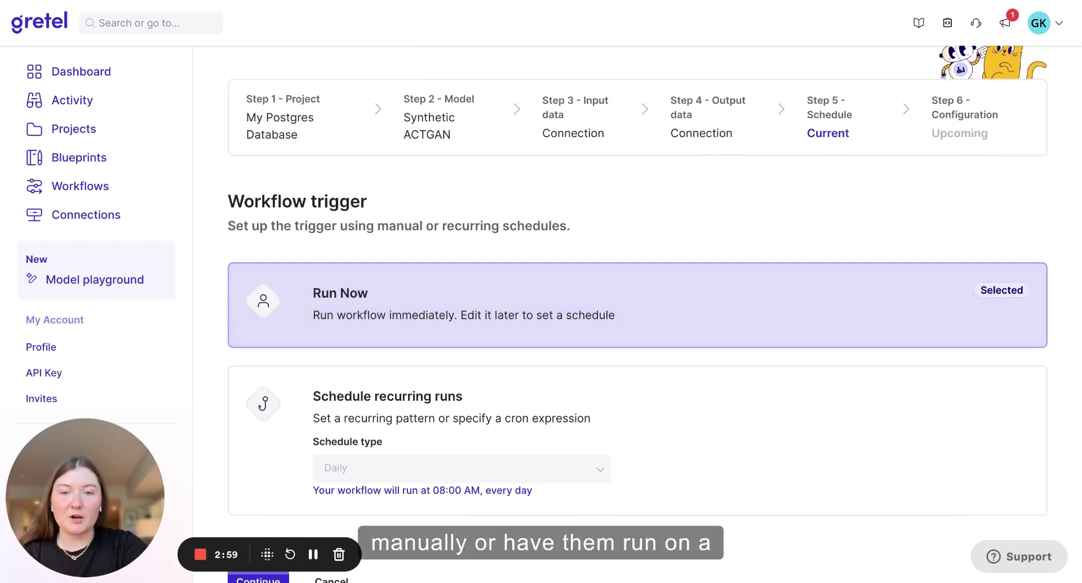
scroll(379, 395, down, 1)
click(380, 431)
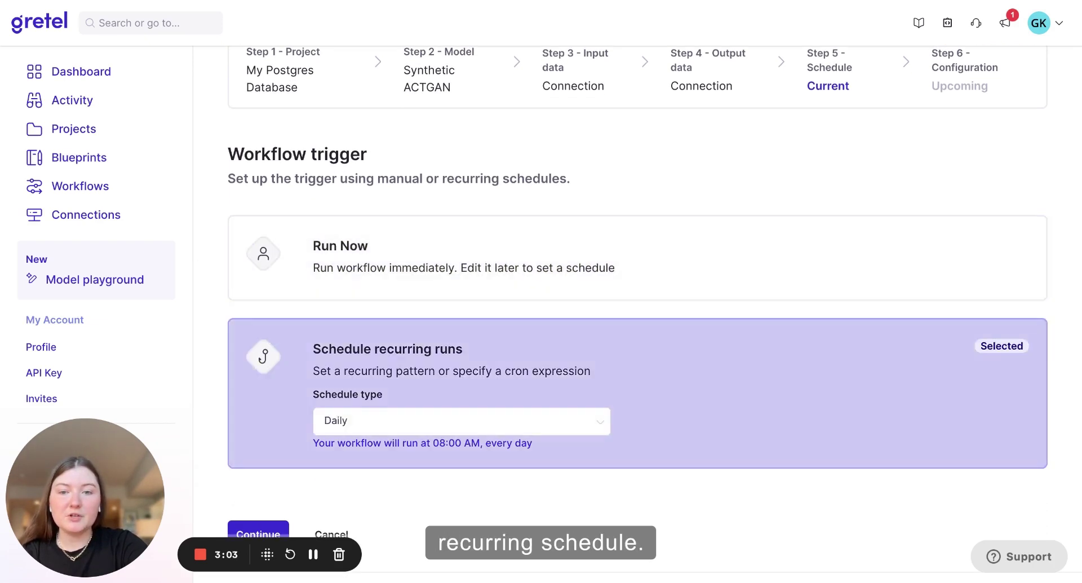
click(382, 431)
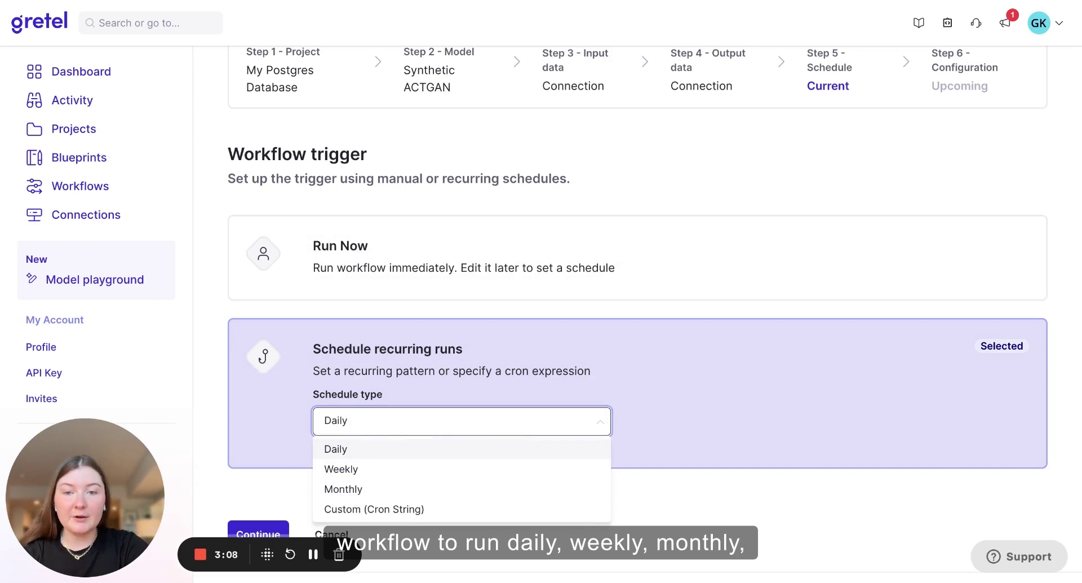
- Set the workflow trigger to Run Now and continue to the configuration
click(311, 248)
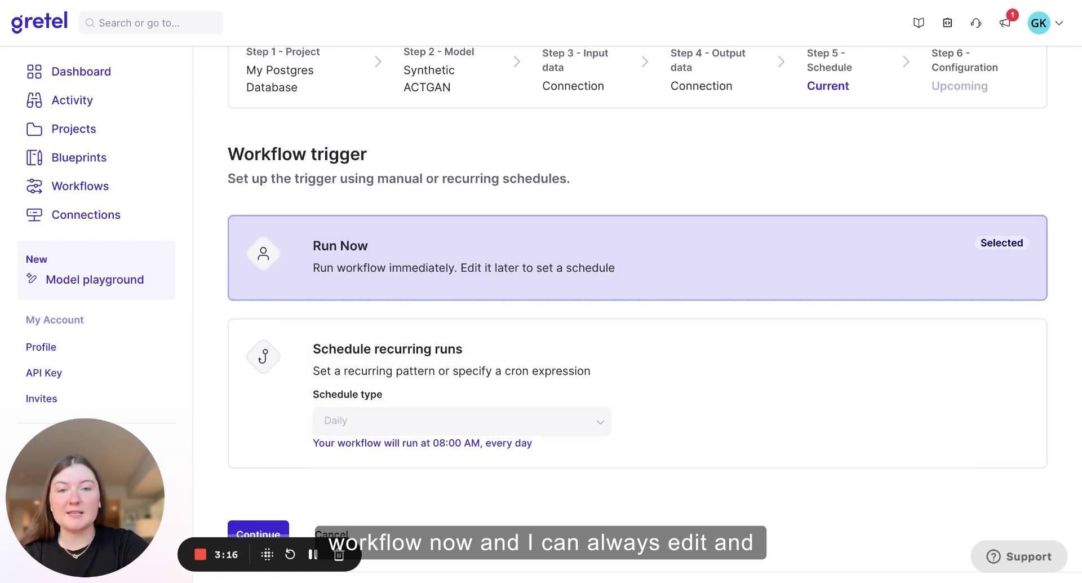
scroll(637, 310, down, 1)
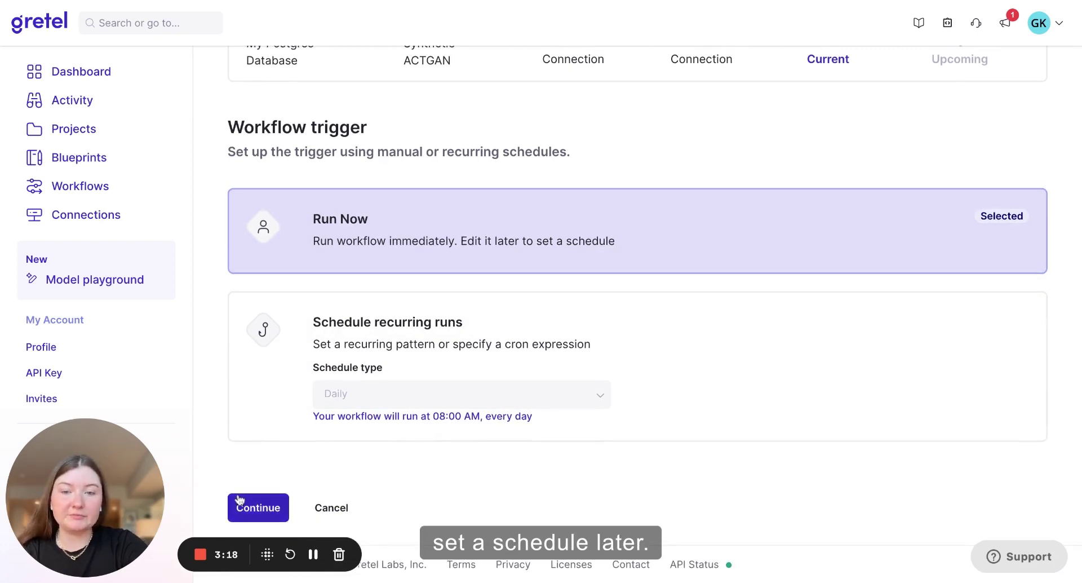
click(239, 500)
- Review the my-postgres-workflow.yml configuration through its read, train and write actions, and run the workflow
scroll(220, 453, down, 5)
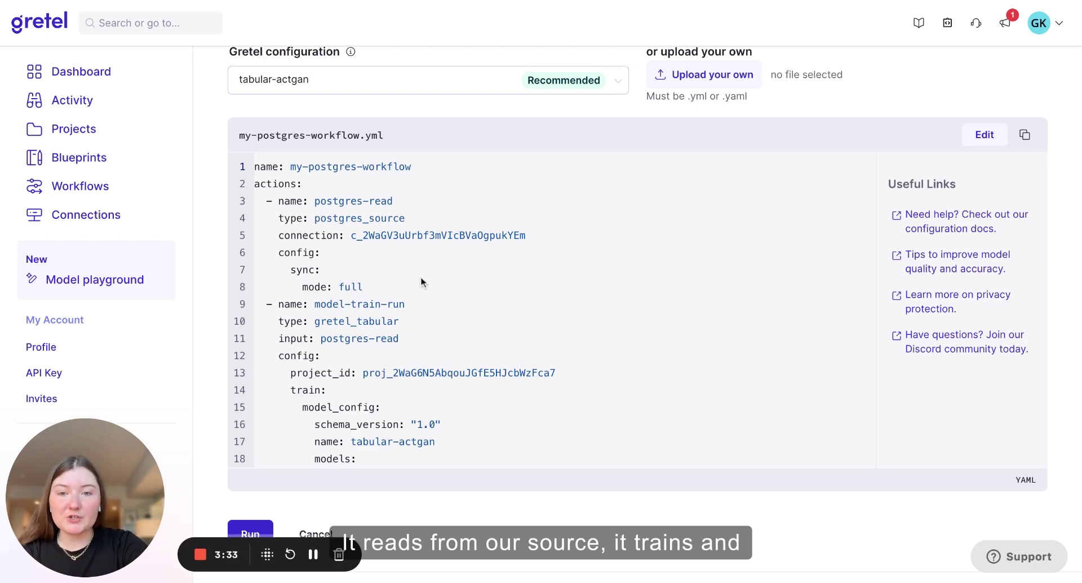
scroll(422, 279, down, 4)
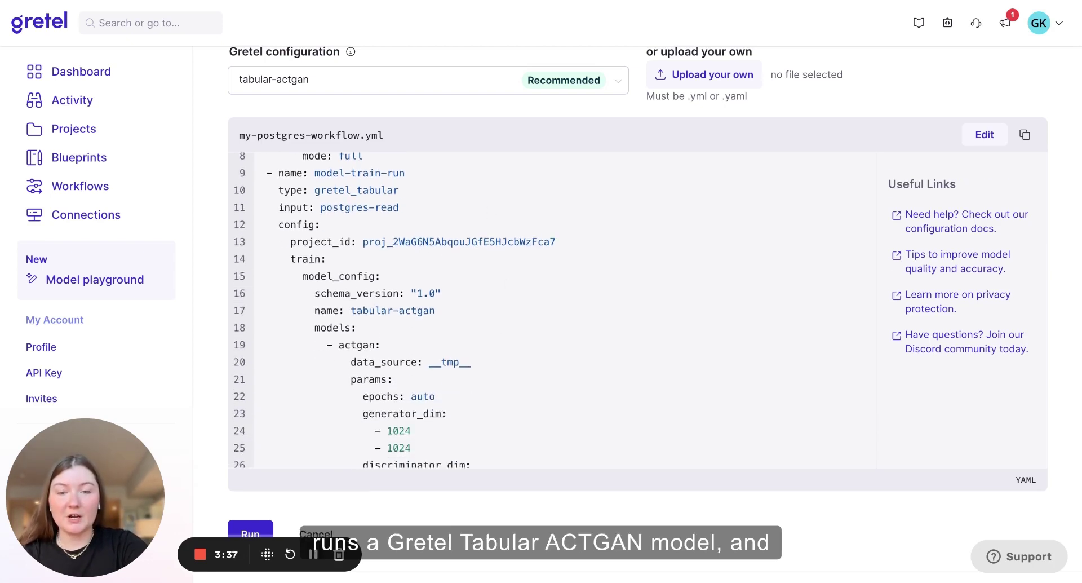
scroll(465, 339, down, 8)
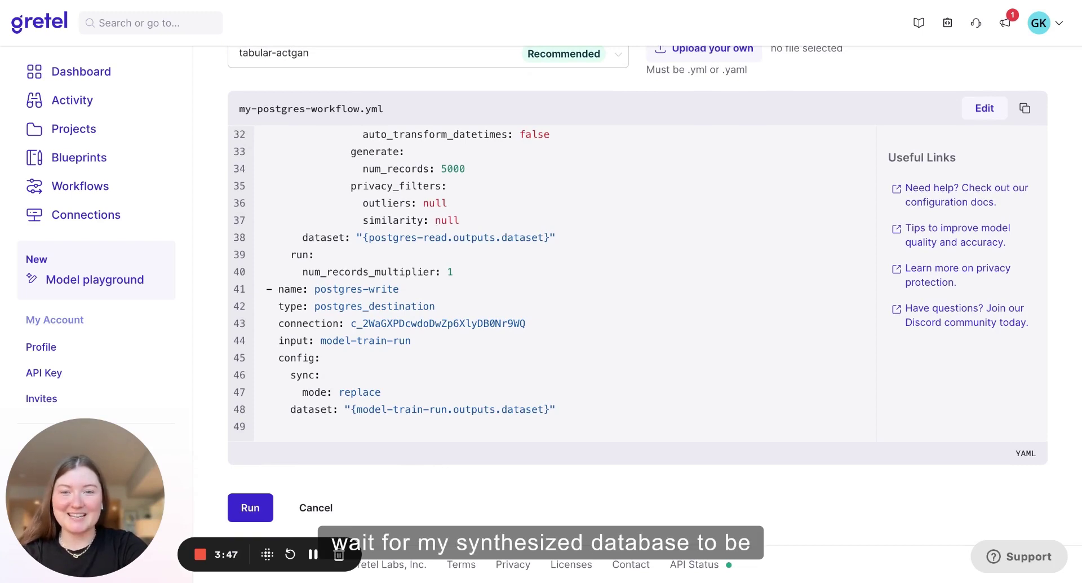
click(251, 507)
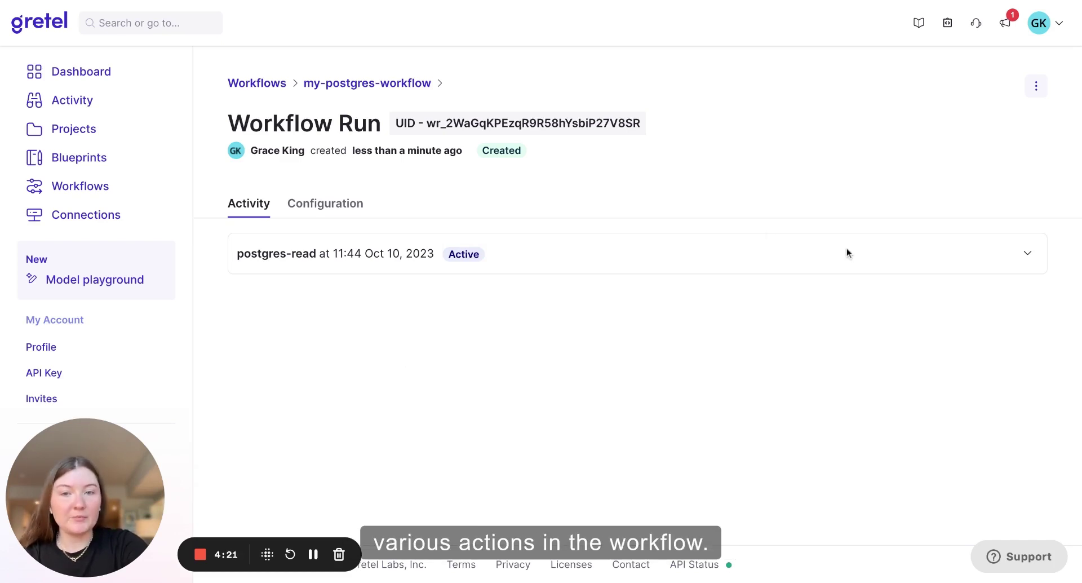
- Examine the postgres-read action's log for the table extraction, and collapse it again
click(1028, 253)
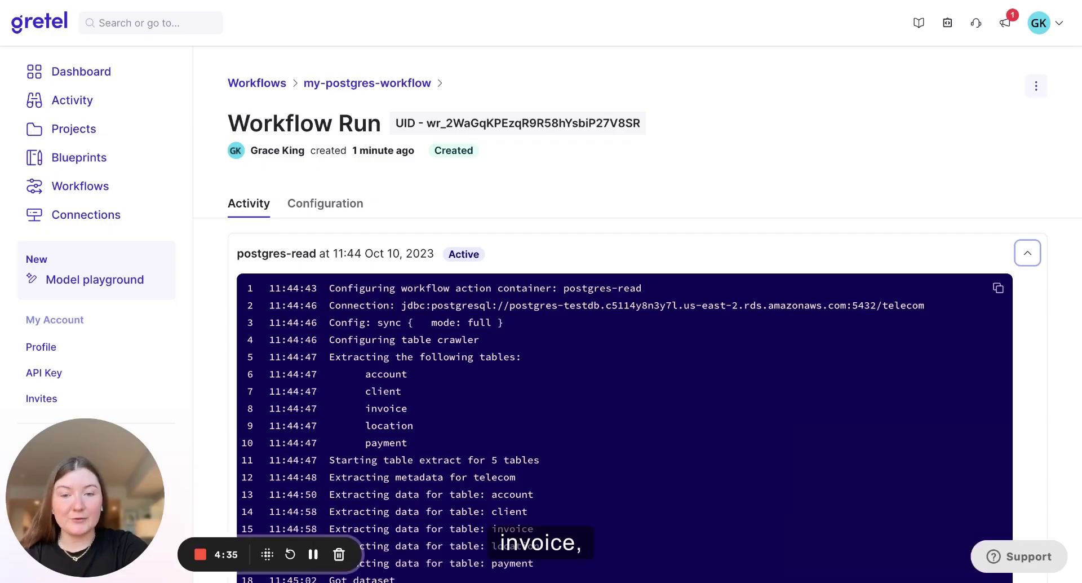
scroll(834, 220, down, 2)
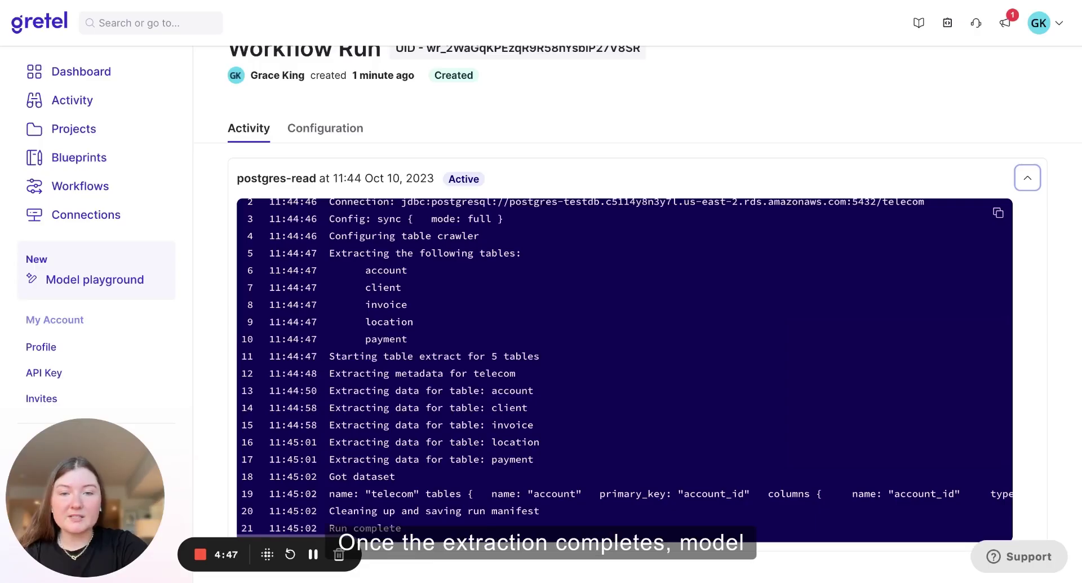
click(1027, 178)
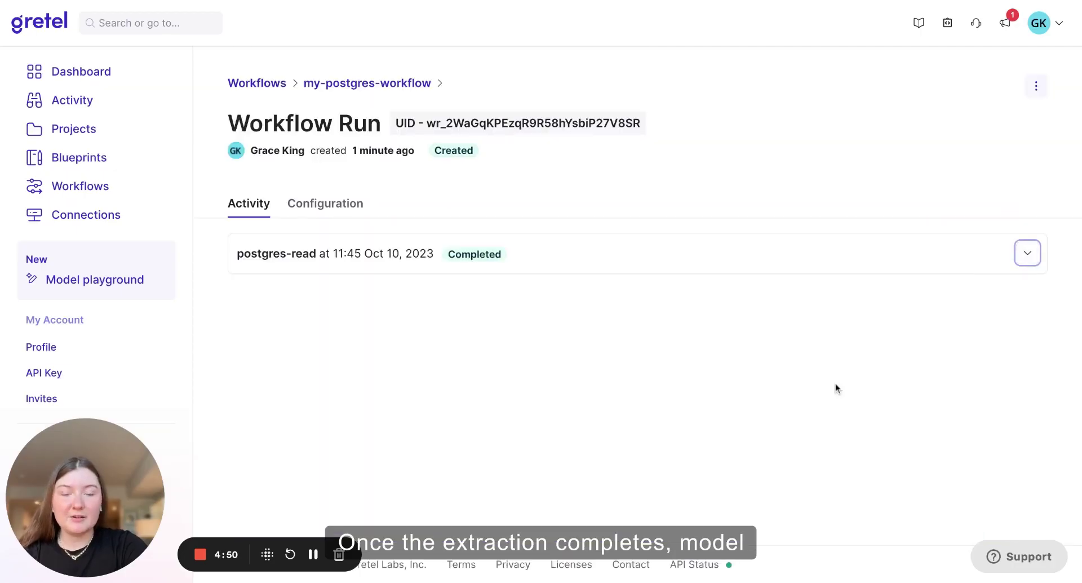